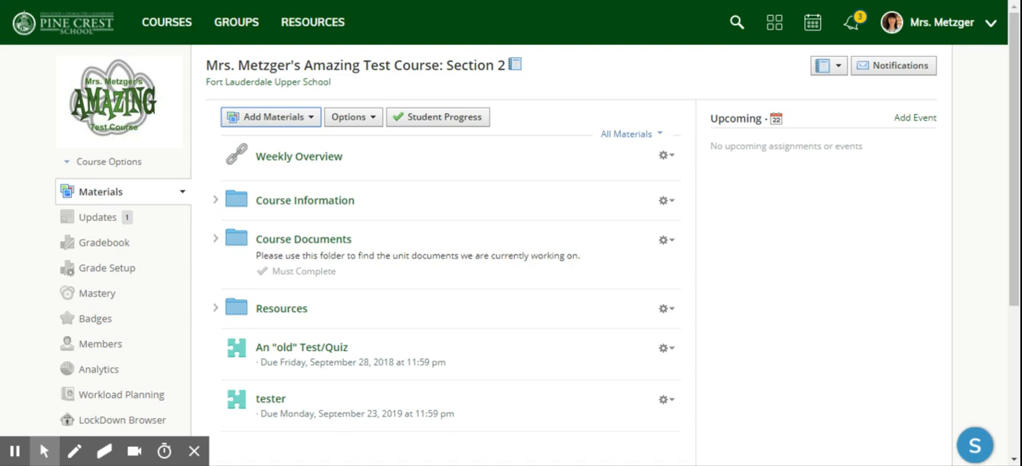
# Start a new assessment in the course materials and name it "Exam".
pyautogui.click(280, 123)
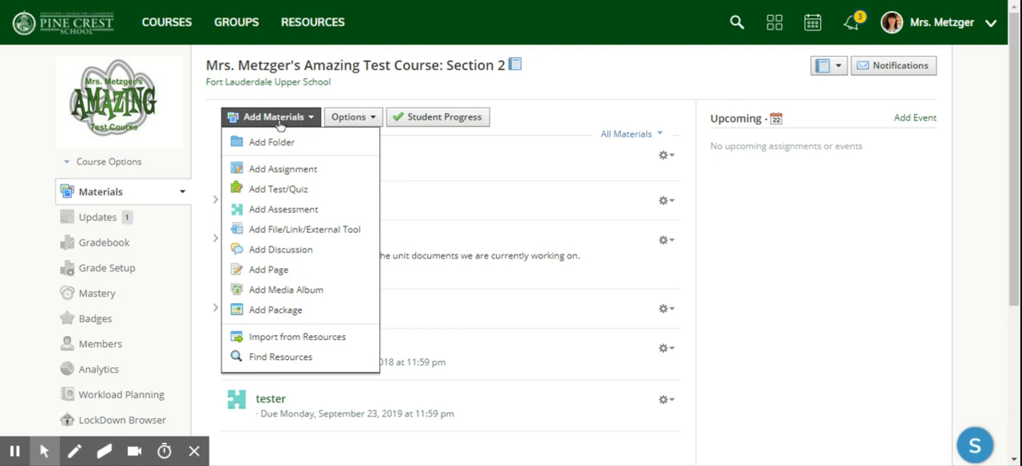
pyautogui.click(305, 220)
pyautogui.write('Exam')
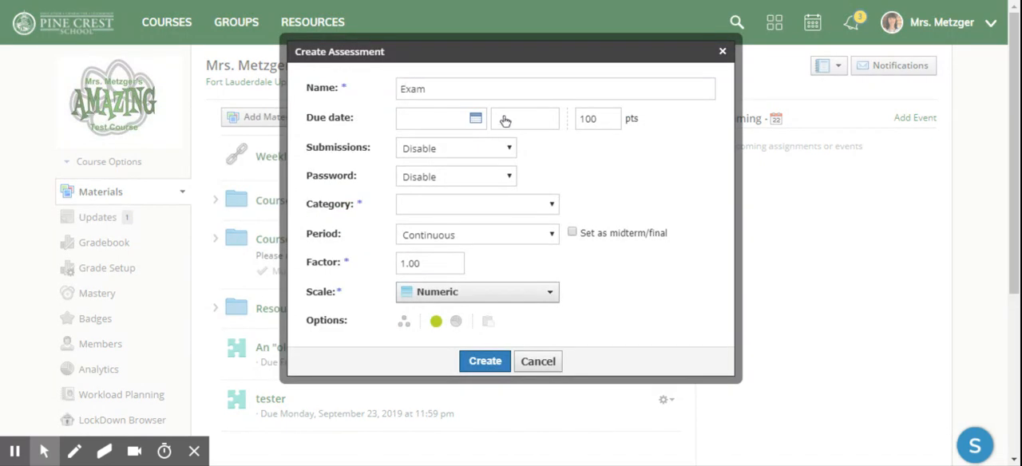
# Set the assessment's due date to December 20, 2019.
pyautogui.click(477, 121)
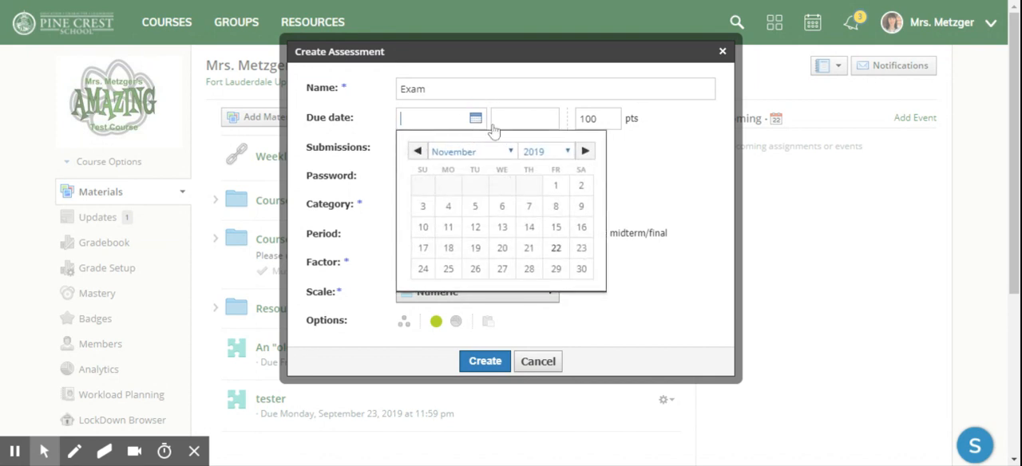
pyautogui.click(511, 153)
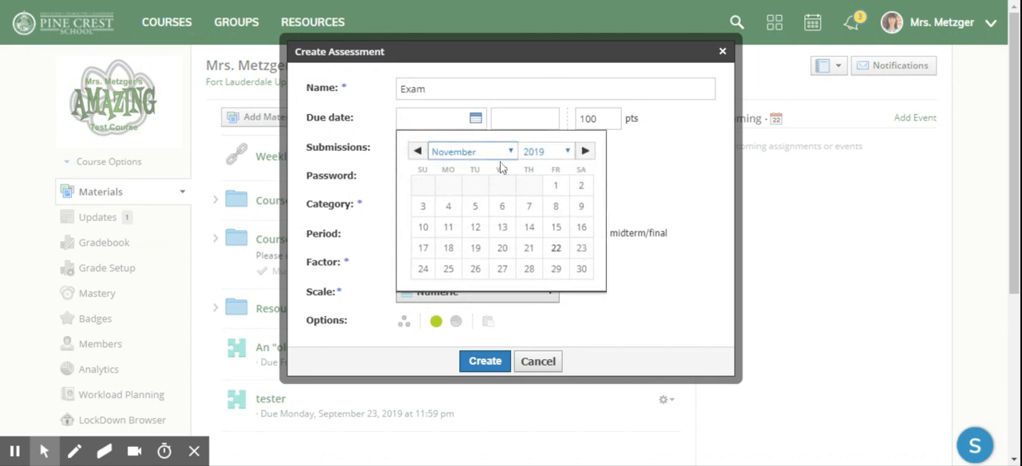
pyautogui.press('Down')
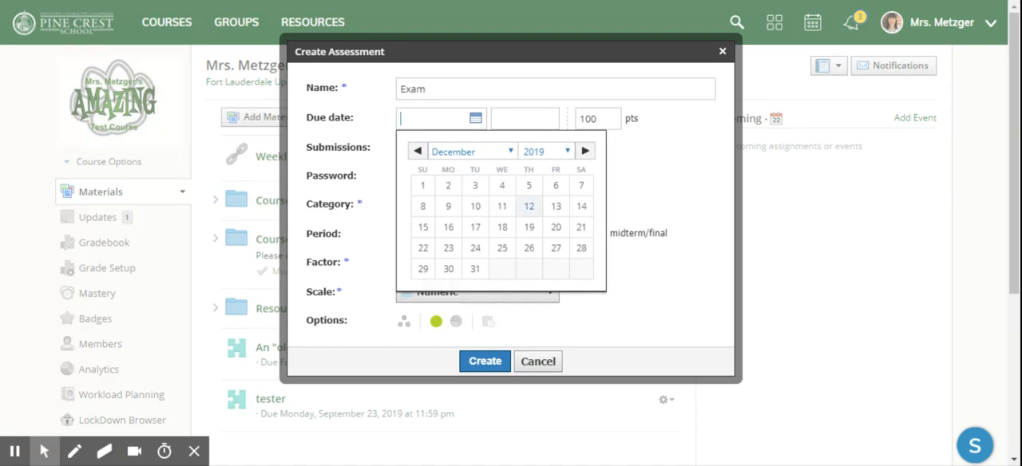
pyautogui.click(558, 229)
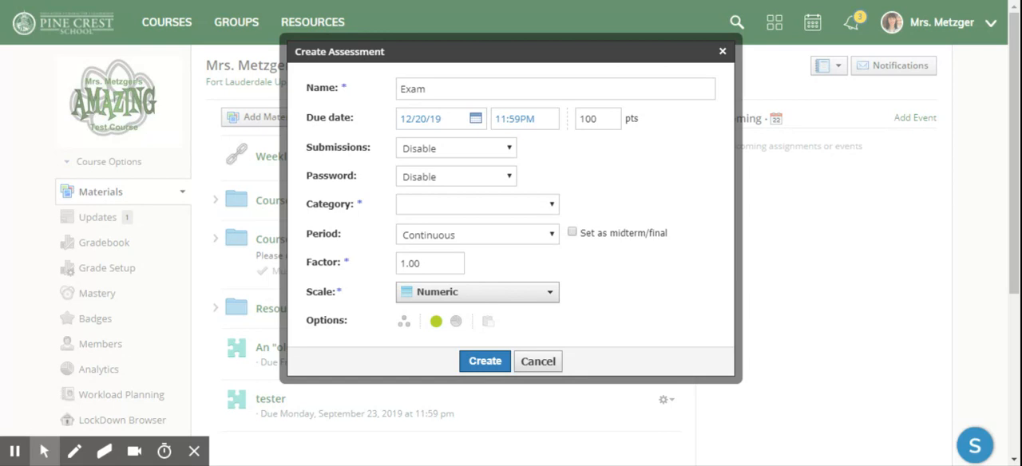
# Keep submissions and password disabled, set the category to (Ungraded), and create the assessment.
pyautogui.click(508, 150)
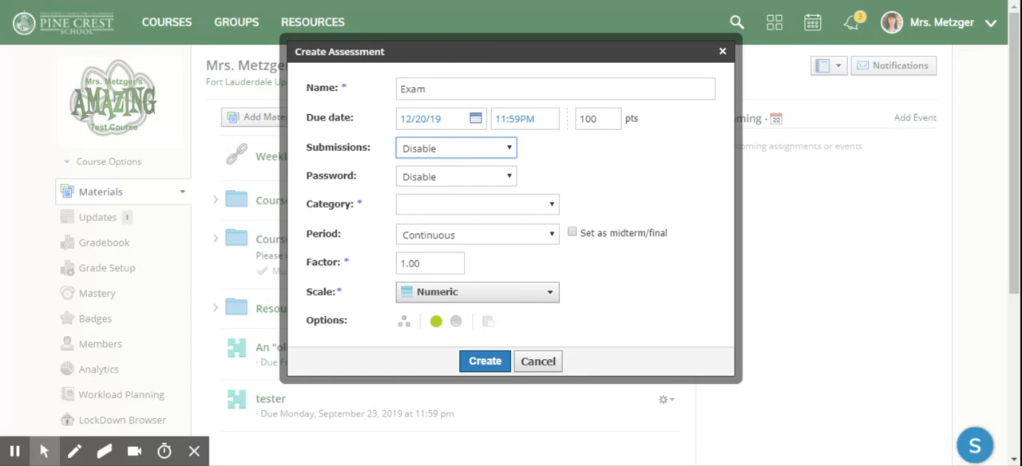
pyautogui.click(491, 184)
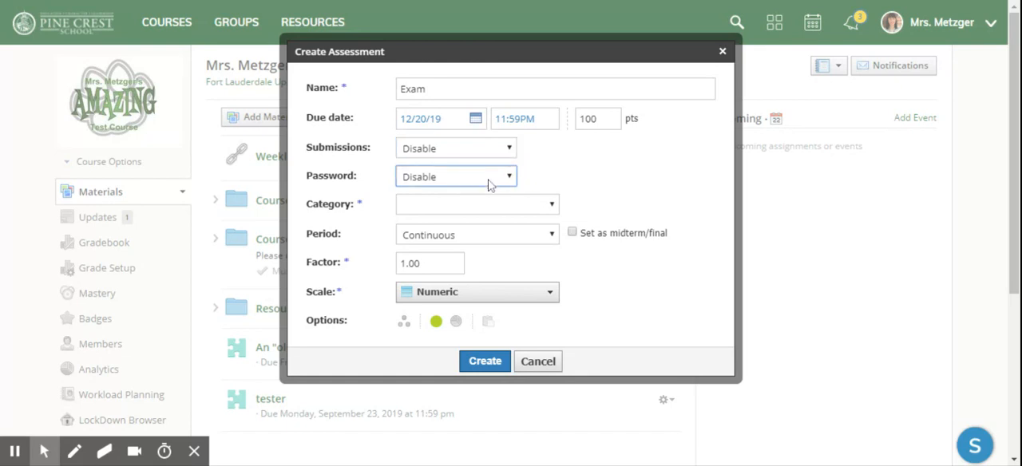
pyautogui.click(490, 185)
pyautogui.click(524, 205)
pyautogui.click(501, 232)
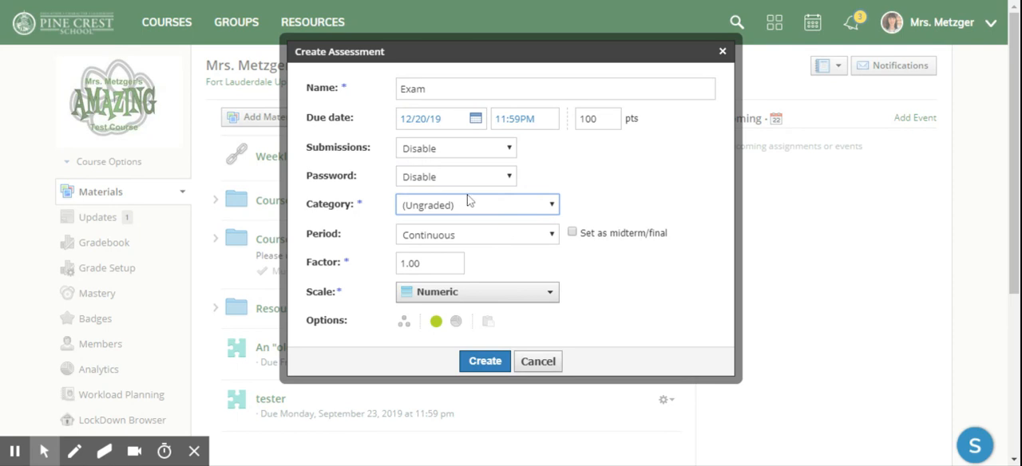
pyautogui.moveTo(474, 210)
pyautogui.moveTo(436, 215)
pyautogui.click(484, 362)
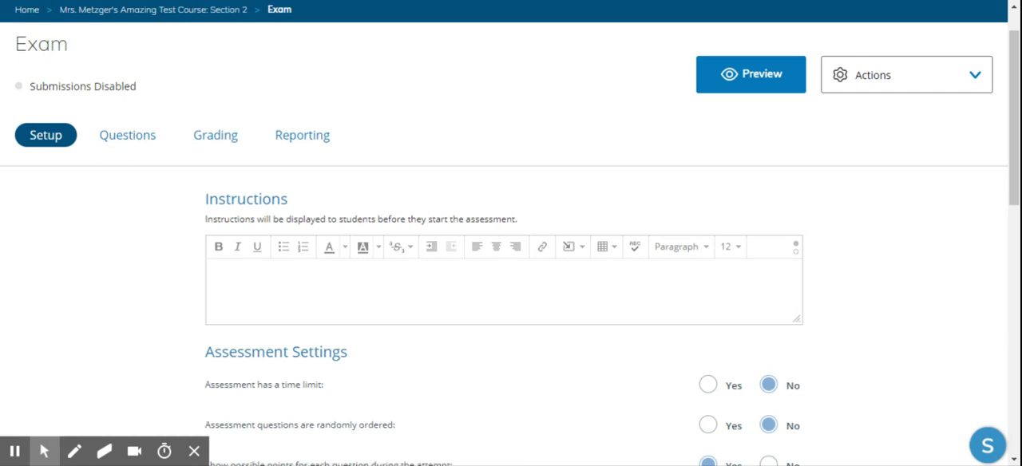
# Enter "Do your best work!" as the instructions displayed to students before they start the assessment.
pyautogui.scroll(-2, 511, 240)
pyautogui.click(228, 127)
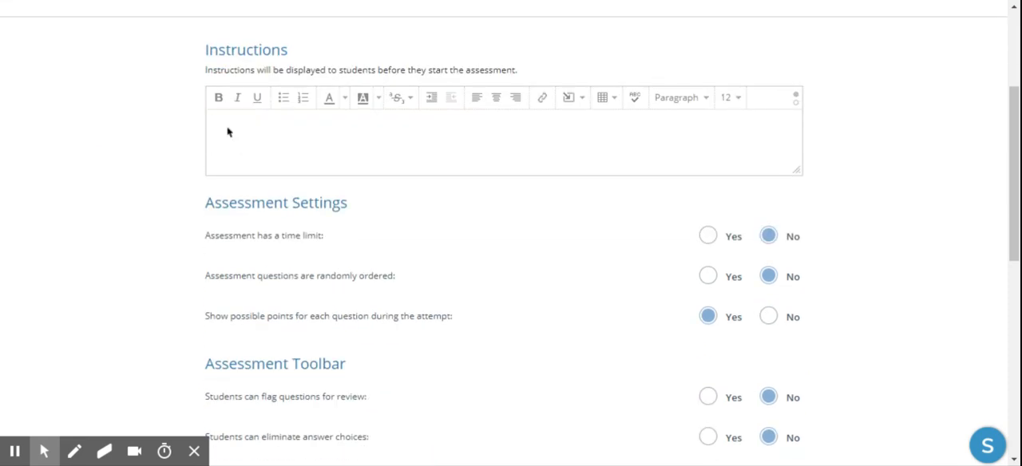
pyautogui.write('Do your best work!')
pyautogui.moveTo(798, 173); pyautogui.dragTo(796, 224)
# Enable the assessment time limit to inspect its minutes setting, and turn the limit back off.
pyautogui.scroll(-3, 471, 230)
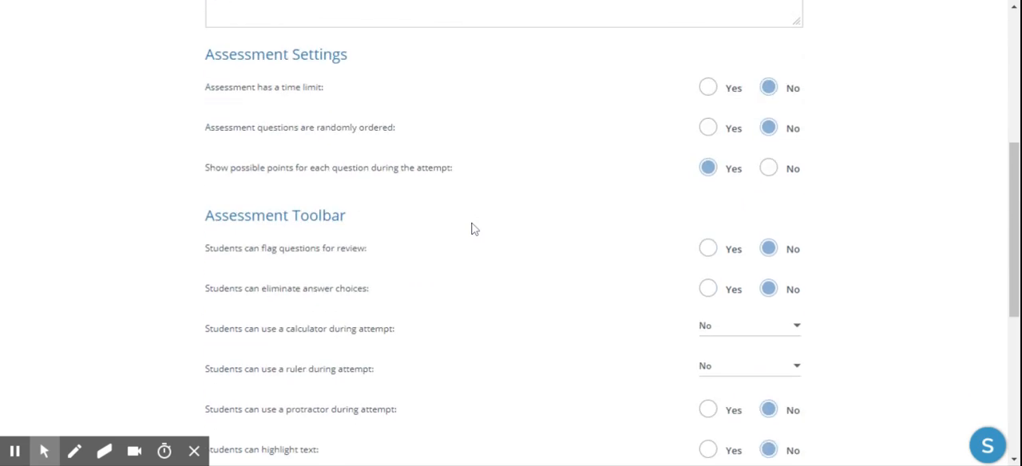
pyautogui.scroll(1, 471, 229)
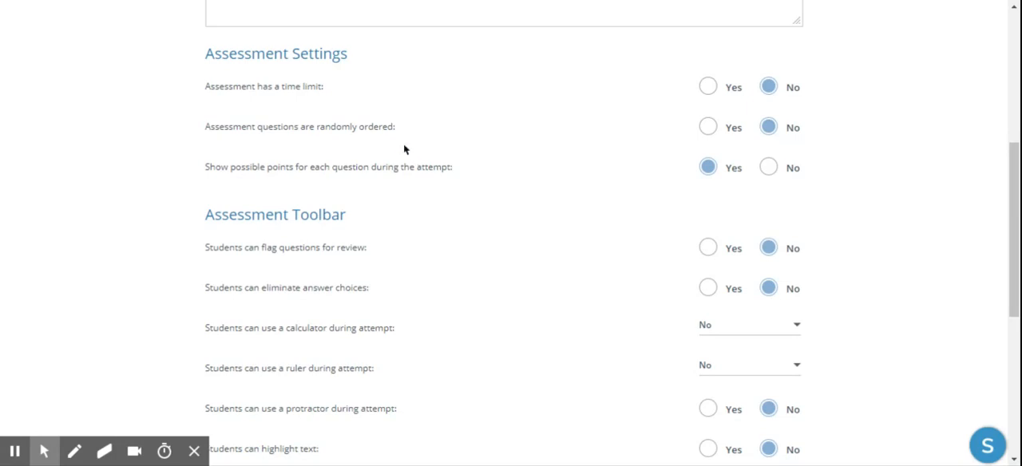
pyautogui.moveTo(206, 53); pyautogui.dragTo(363, 43)
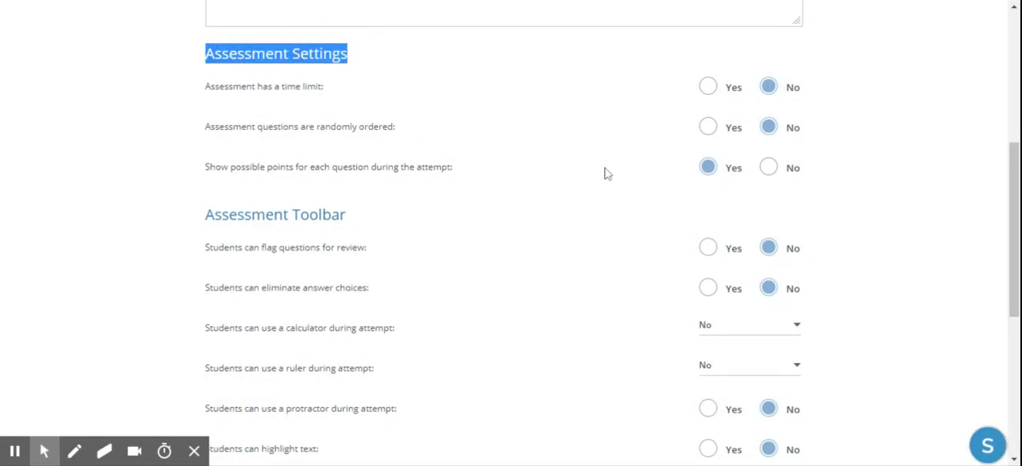
pyautogui.click(708, 90)
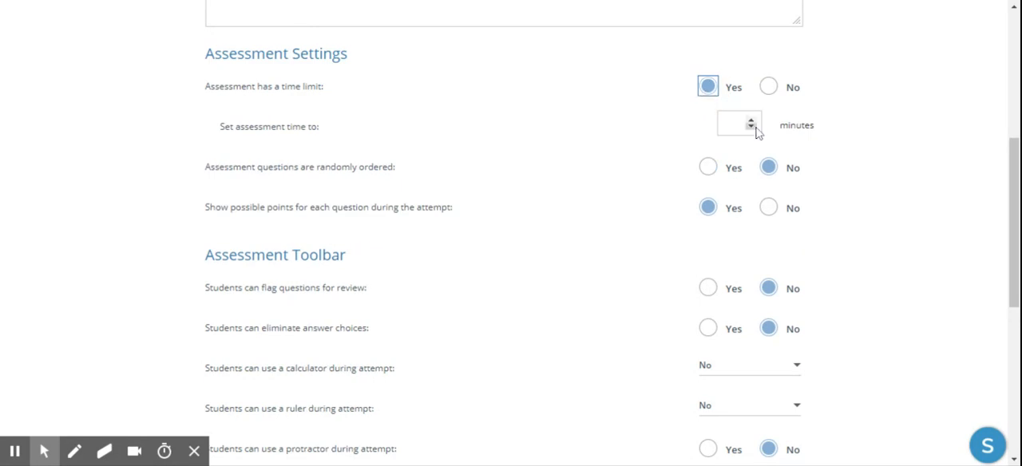
pyautogui.click(768, 86)
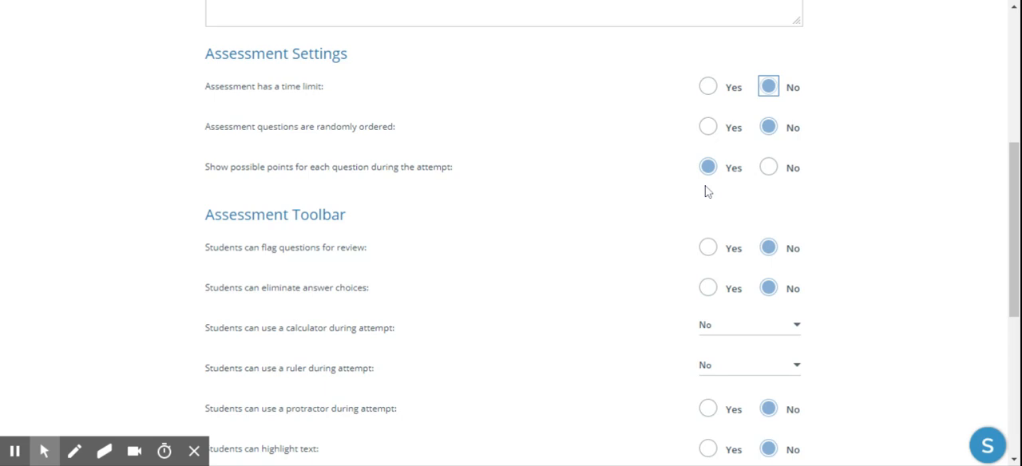
# Review the assessment toolbar settings and the available choices for students viewing results and for the number of attempts.
pyautogui.scroll(-2, 700, 199)
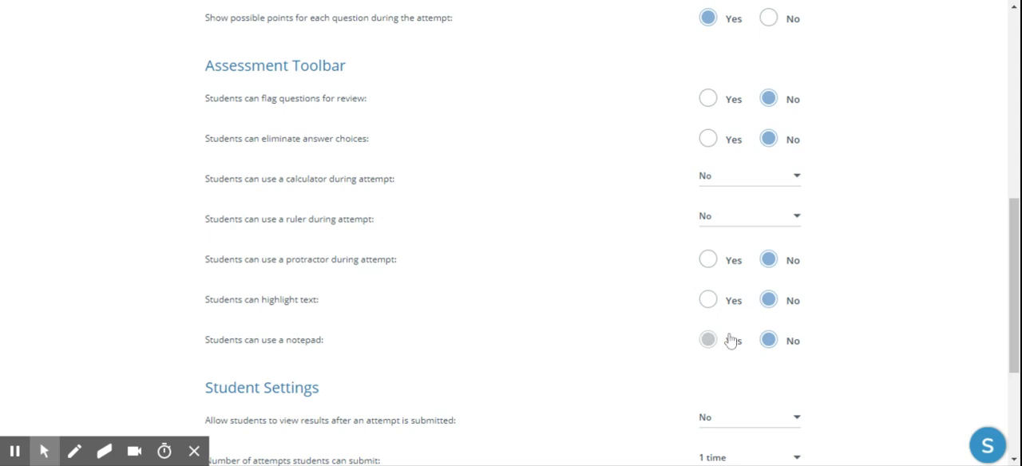
pyautogui.scroll(-3, 731, 341)
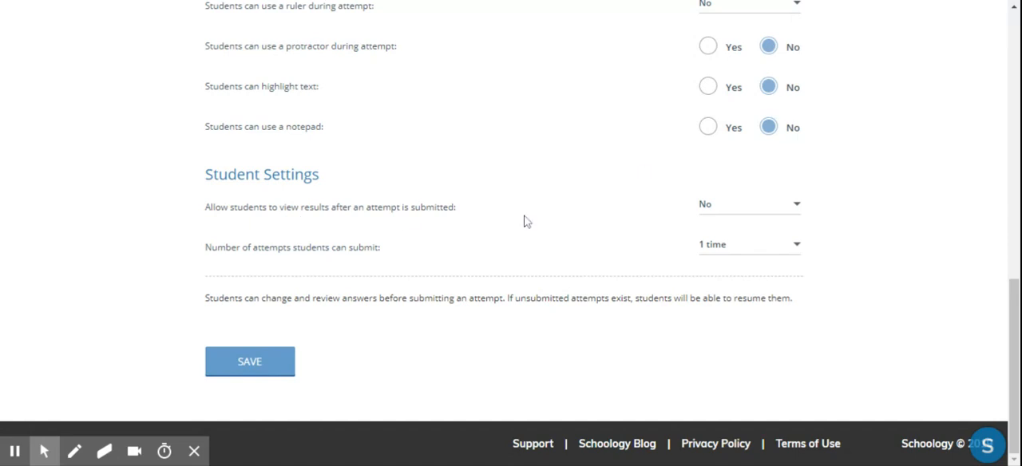
pyautogui.click(773, 210)
pyautogui.click(774, 211)
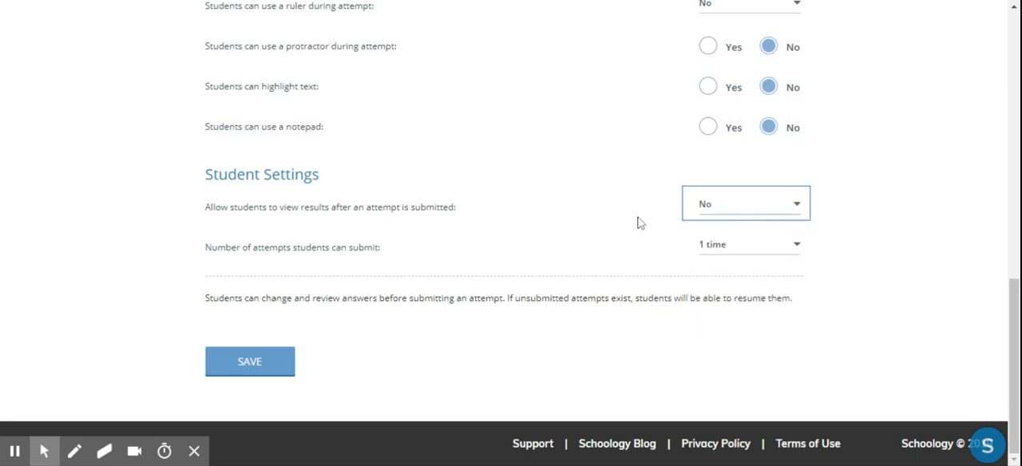
pyautogui.click(711, 221)
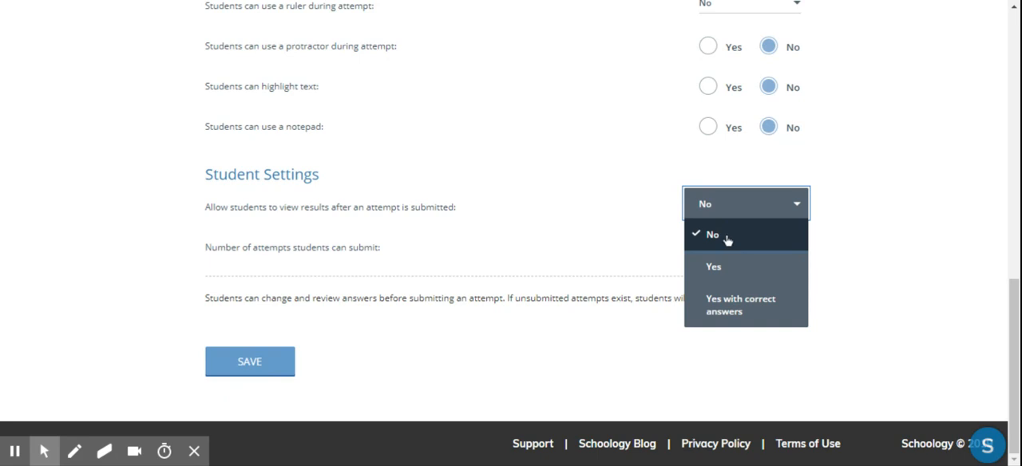
pyautogui.click(841, 229)
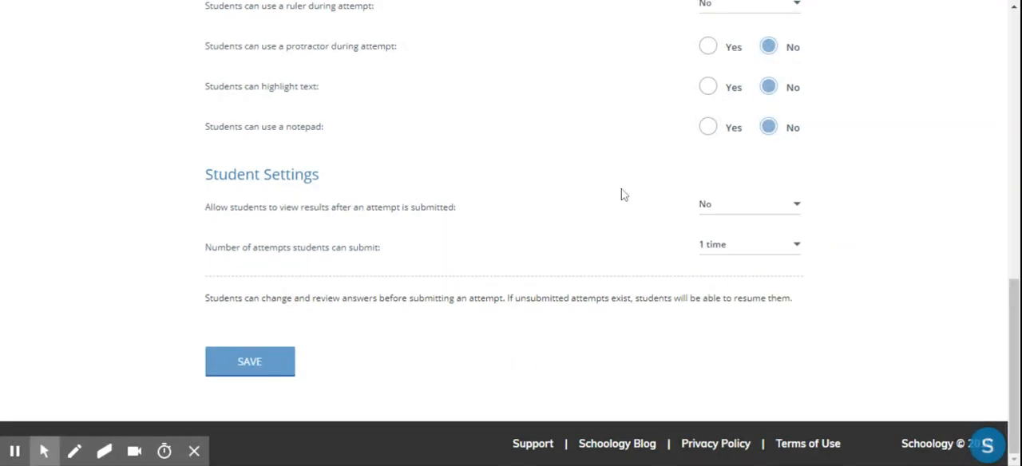
pyautogui.click(730, 209)
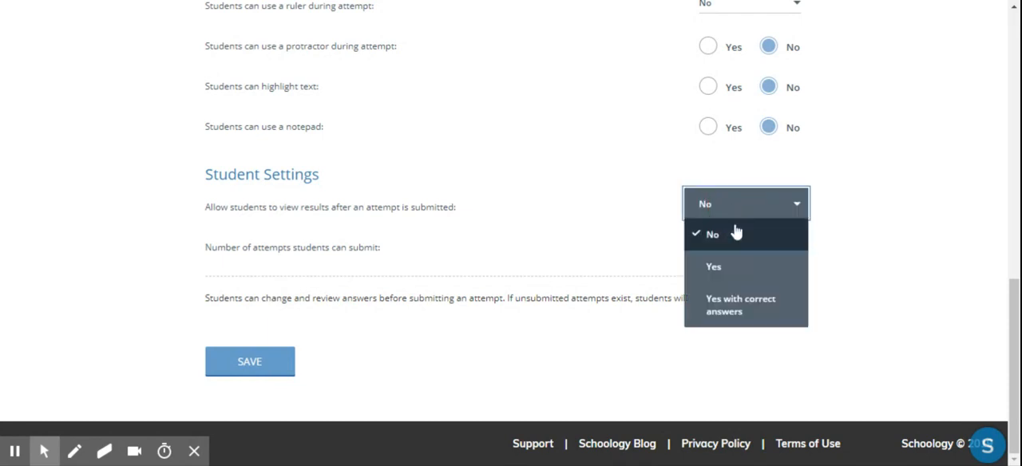
pyautogui.click(535, 232)
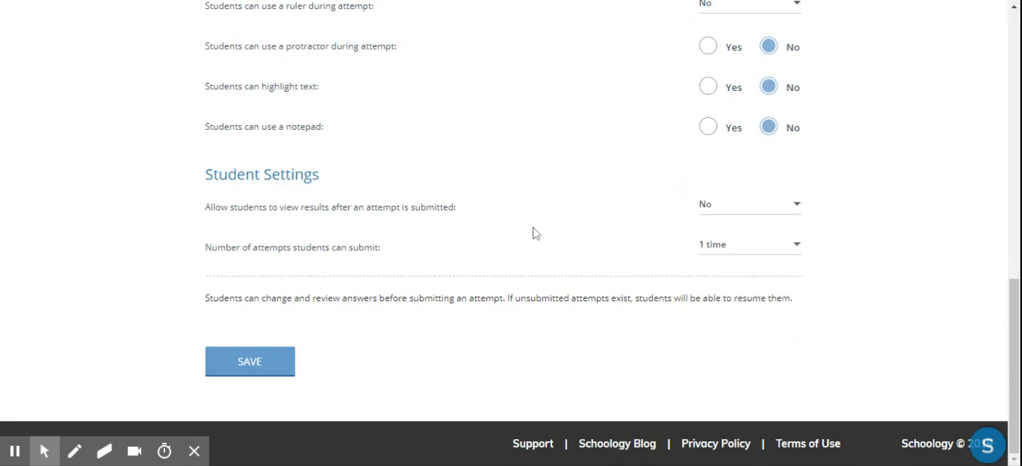
pyautogui.click(779, 252)
pyautogui.moveTo(801, 281)
pyautogui.mouseDown()
pyautogui.moveTo(818, 425)
pyautogui.moveTo(802, 276)
pyautogui.mouseUp()
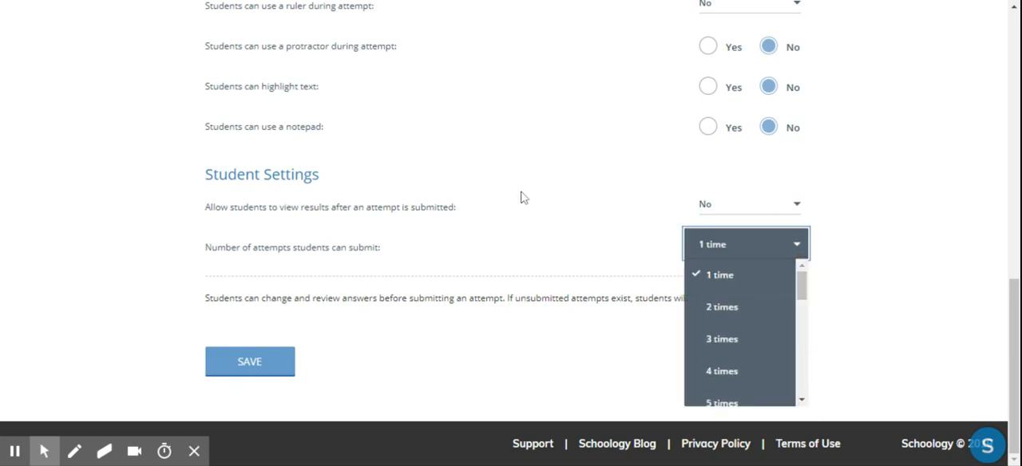
pyautogui.click(552, 273)
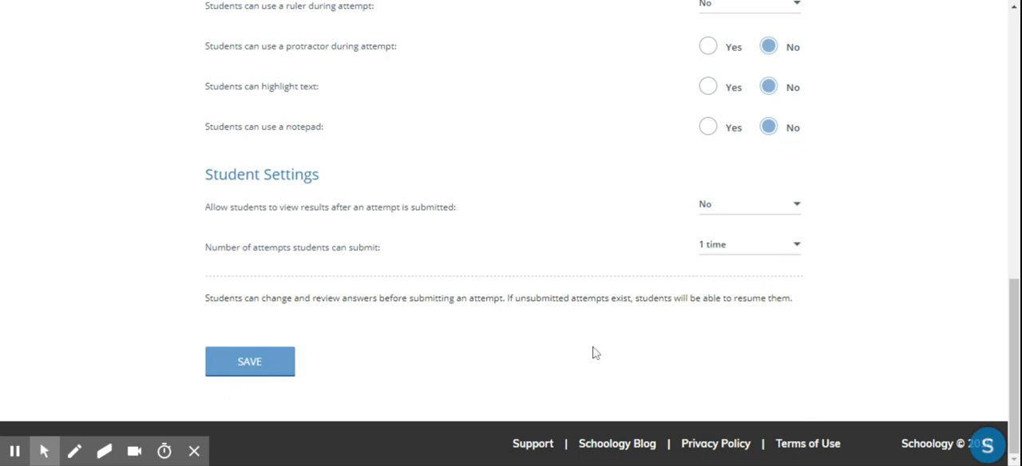
# Save the assessment setup and open its question editor.
pyautogui.click(250, 365)
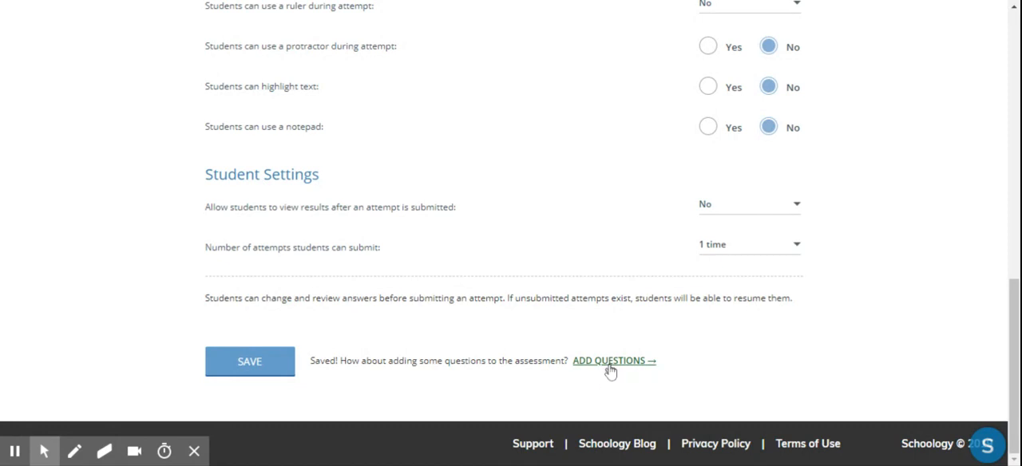
pyautogui.scroll(8, 611, 371)
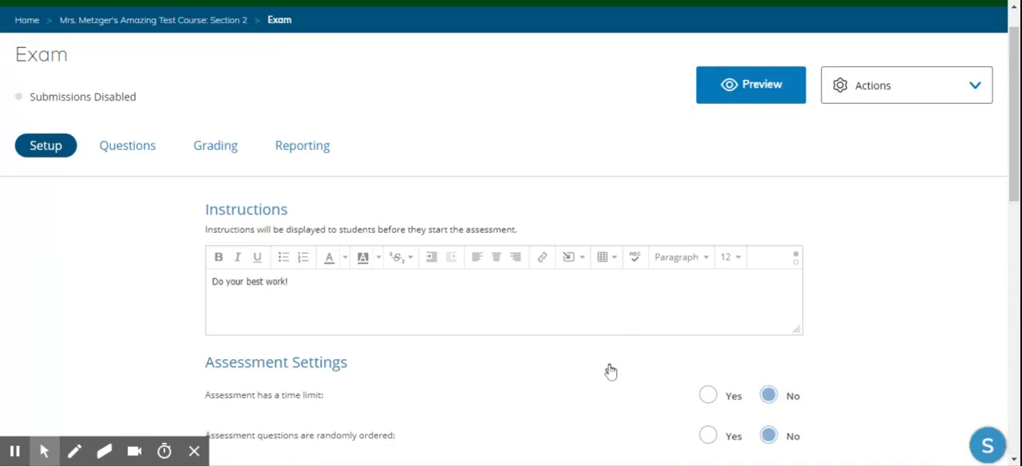
pyautogui.click(122, 152)
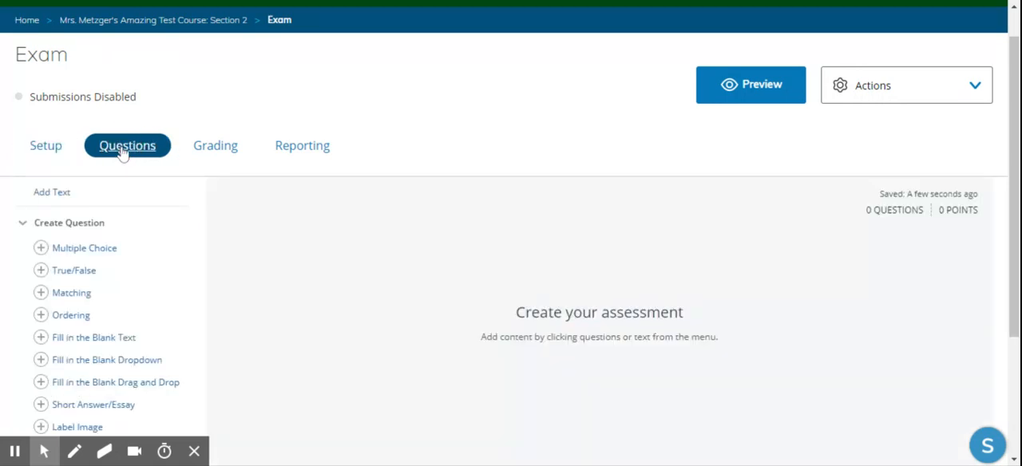
# Add a short answer/essay question asking "What is the best thing about chocolate?" and check the tools that can be inserted into it.
pyautogui.scroll(-3, 137, 304)
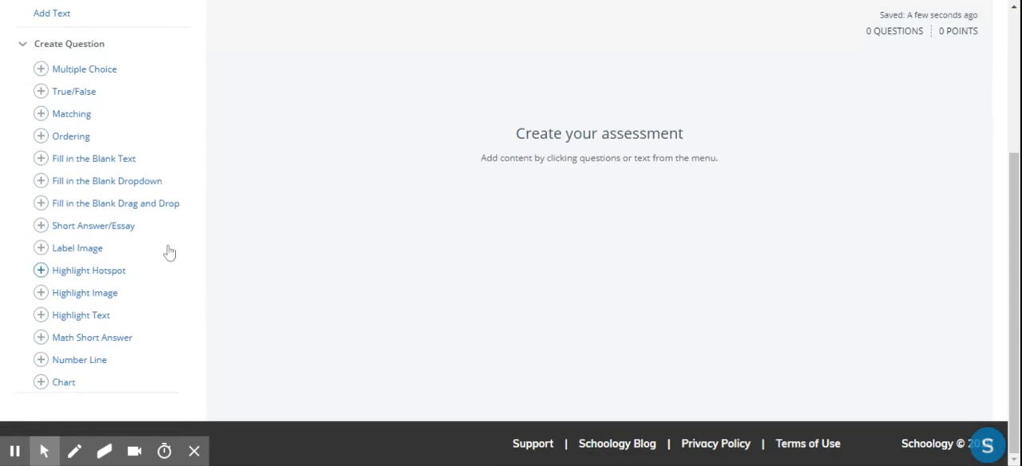
pyautogui.scroll(1, 158, 209)
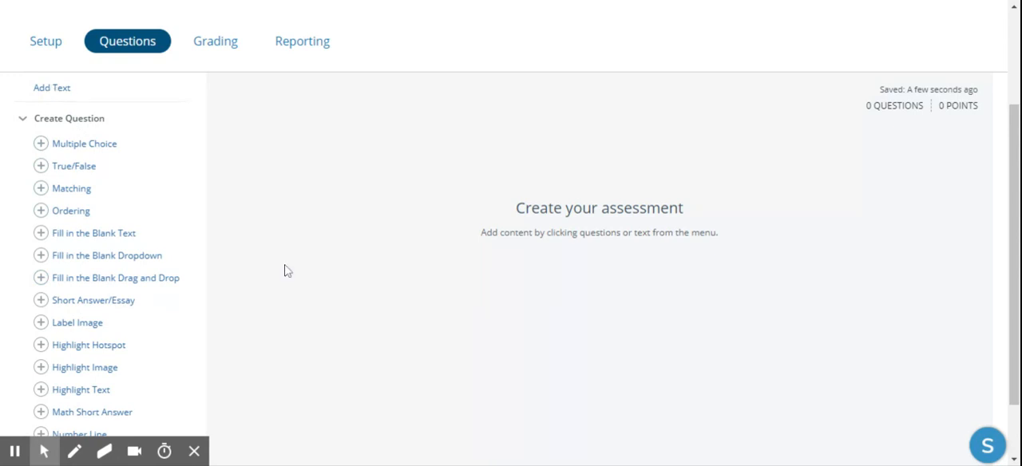
pyautogui.scroll(-1, 288, 272)
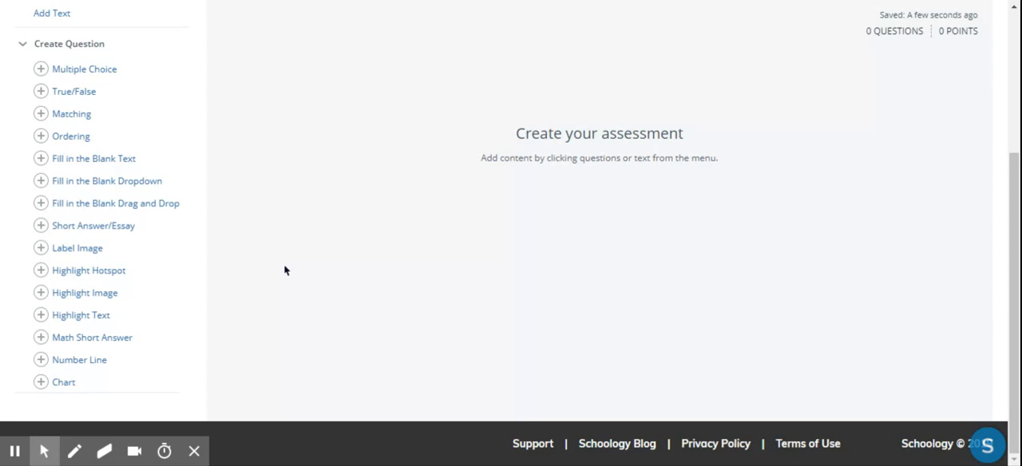
pyautogui.click(41, 225)
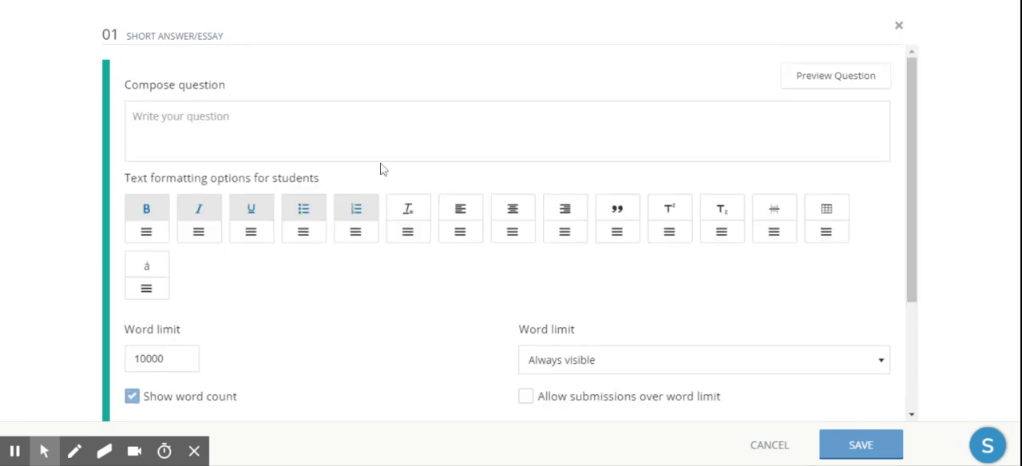
pyautogui.click(271, 136)
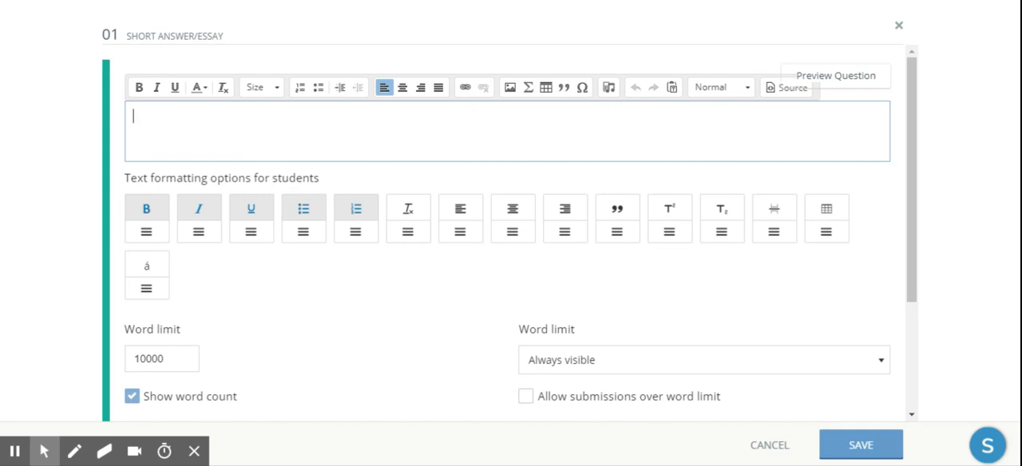
pyautogui.write('What is the bes')
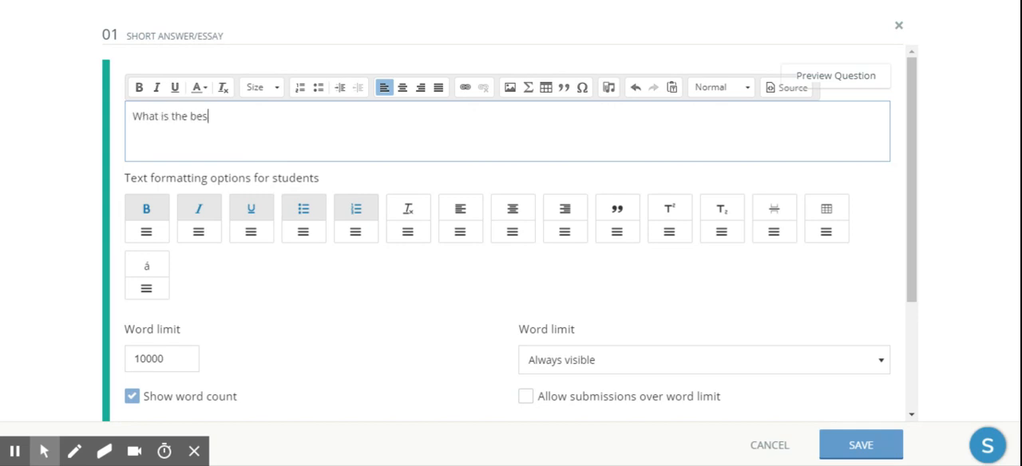
pyautogui.write('t thing about choco')
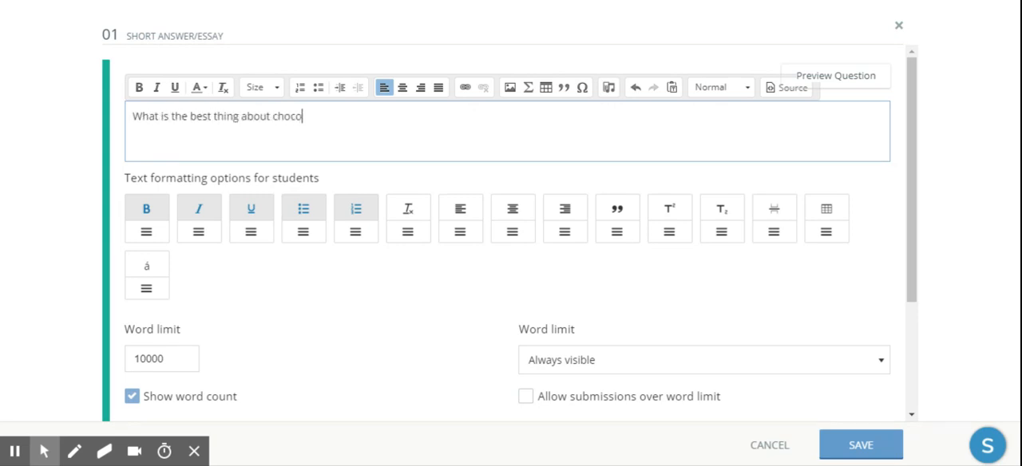
pyautogui.write('late?')
pyautogui.click(614, 93)
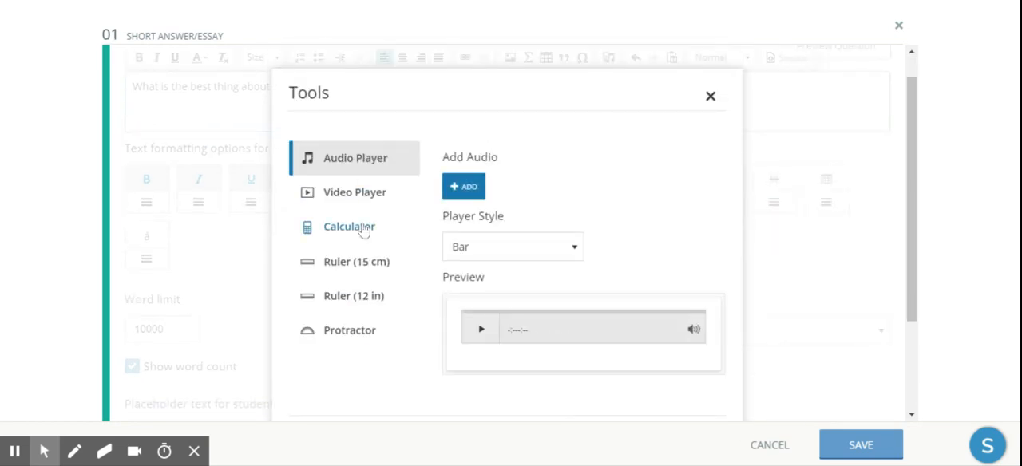
pyautogui.click(711, 96)
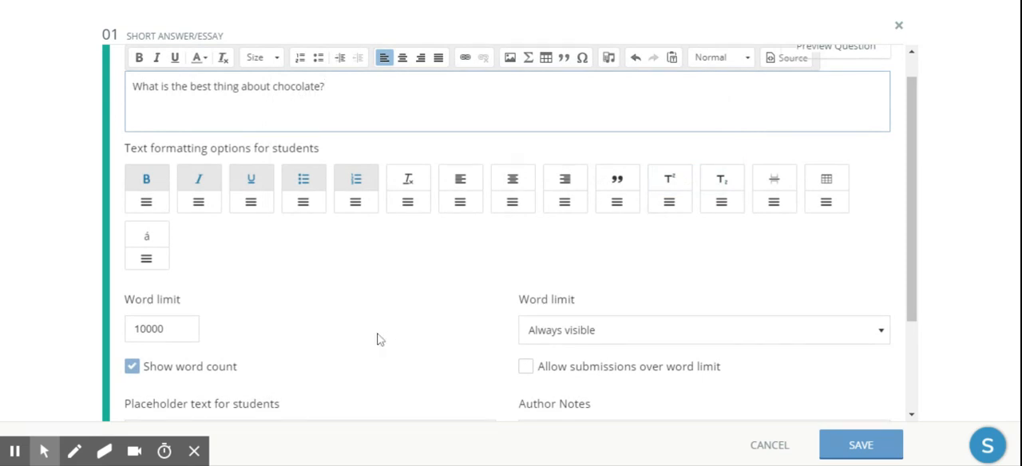
# Turn off the essay question's word count display and set its word limit visibility to Off.
pyautogui.scroll(-3, 378, 338)
pyautogui.click(147, 195)
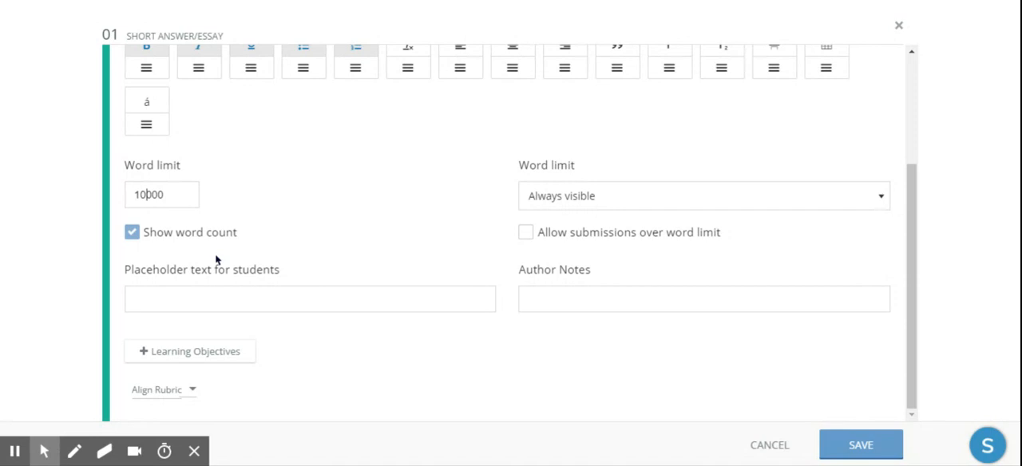
pyautogui.click(719, 206)
pyautogui.click(735, 166)
pyautogui.click(131, 234)
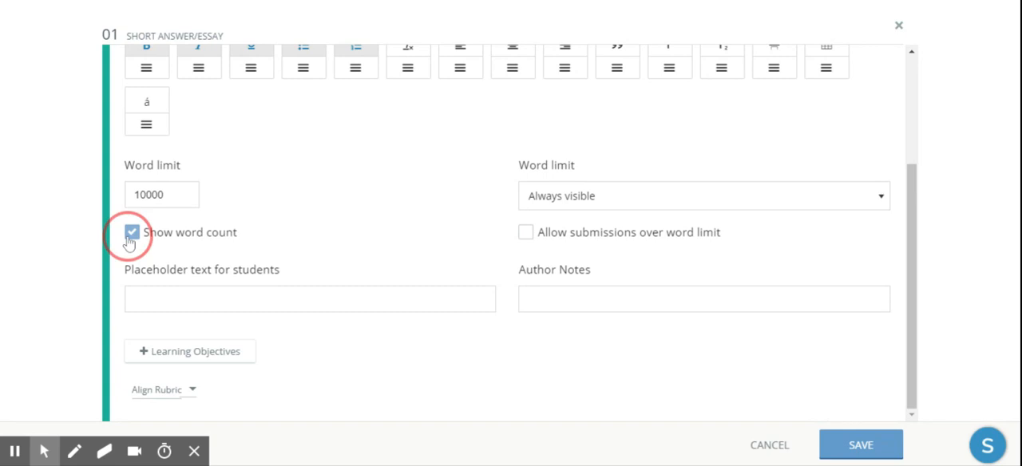
pyautogui.click(710, 201)
pyautogui.click(697, 219)
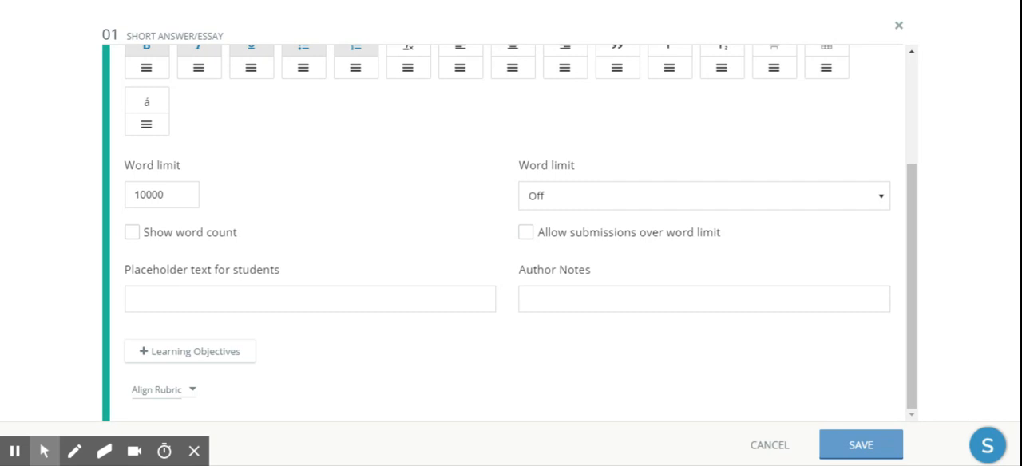
# Enter "Please type your response here." as the placeholder text for students and save the essay question.
pyautogui.click(230, 291)
pyautogui.write('Please type your response here.')
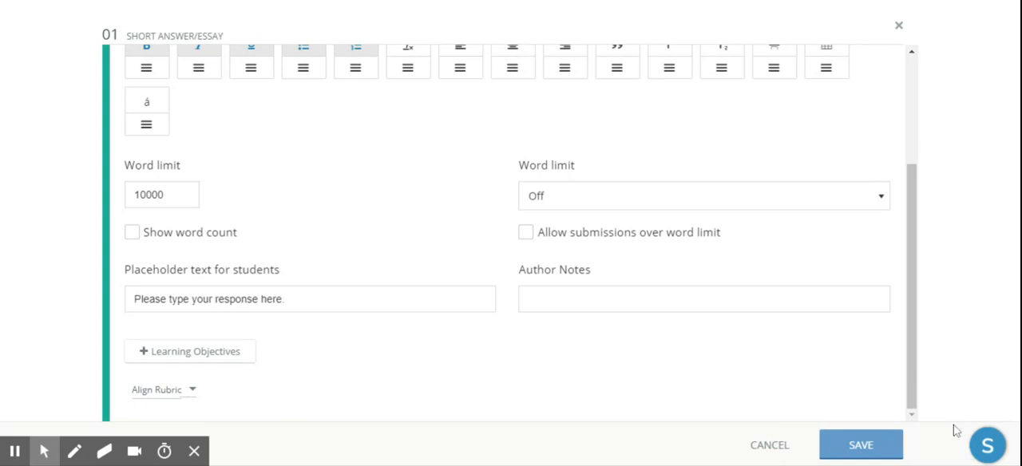
pyautogui.click(877, 452)
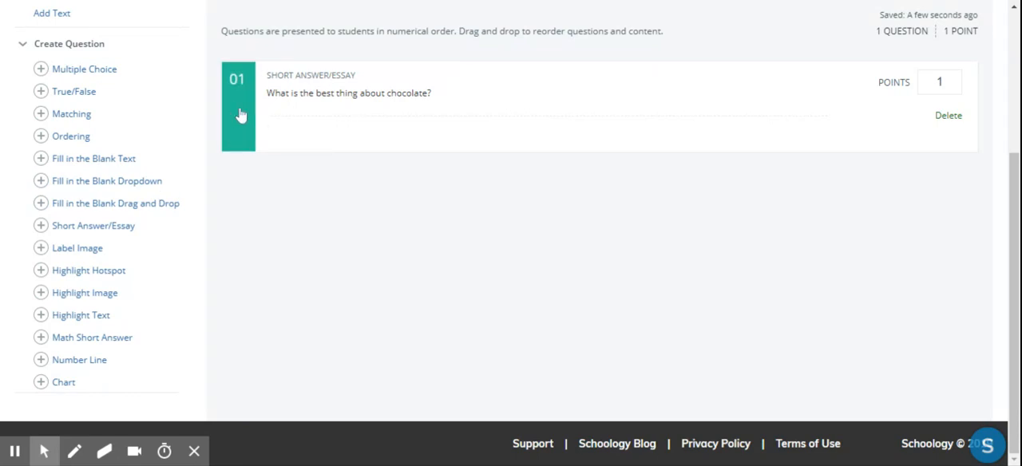
# Review the exam's grading view by student and the actions available for the assessment.
pyautogui.scroll(1, 535, 260)
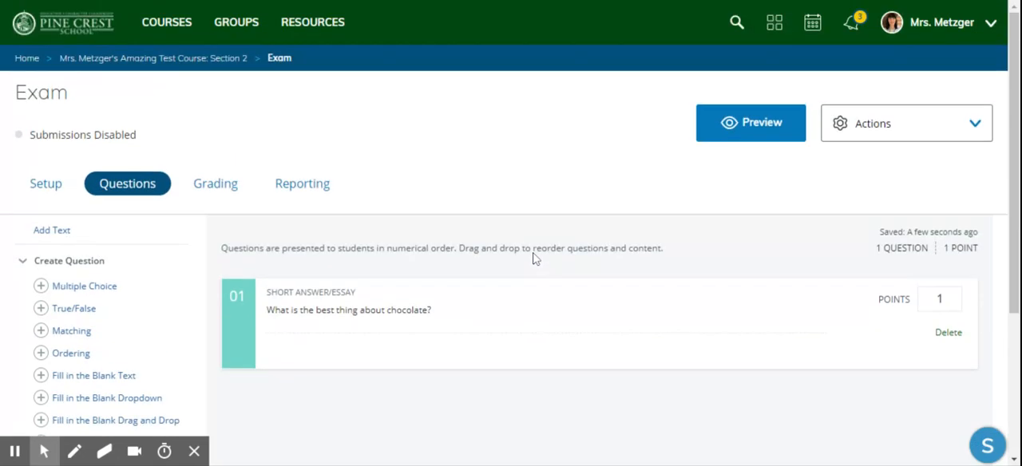
pyautogui.click(242, 192)
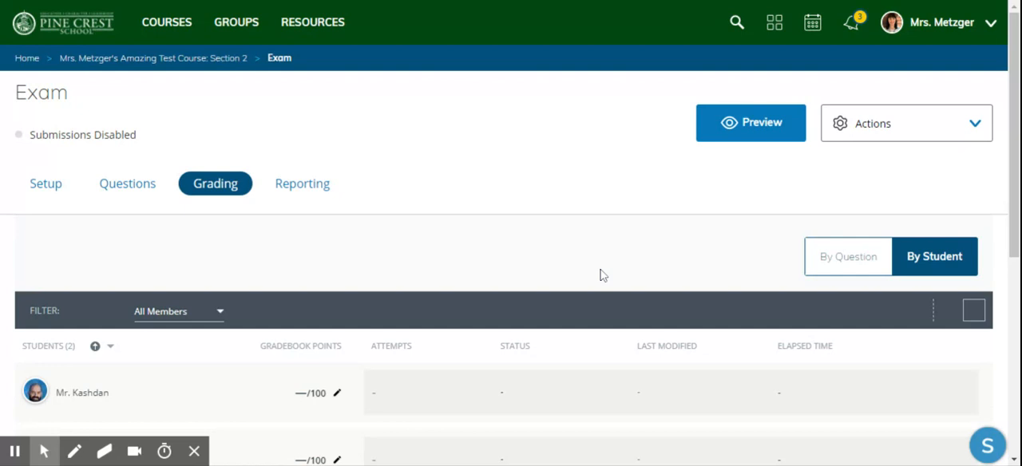
pyautogui.scroll(-5, 600, 273)
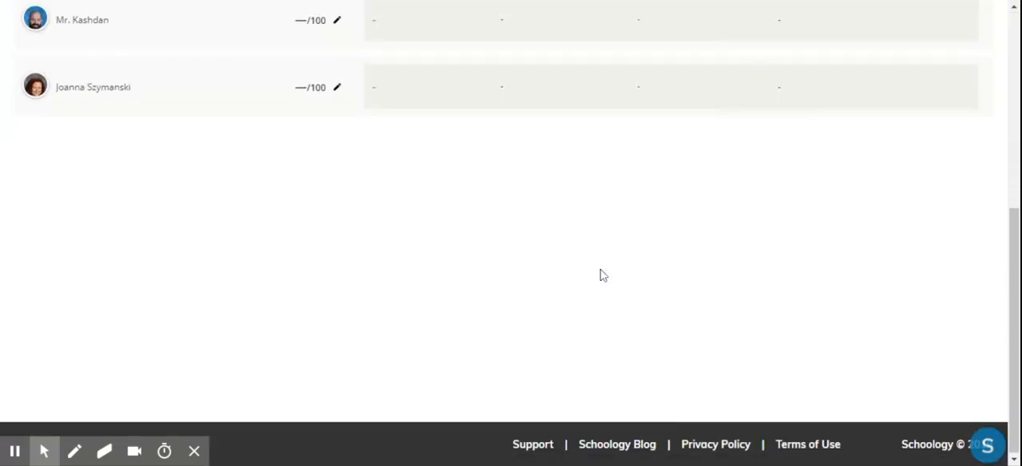
pyautogui.scroll(3, 600, 274)
pyautogui.scroll(-1, 600, 274)
pyautogui.scroll(3, 400, 281)
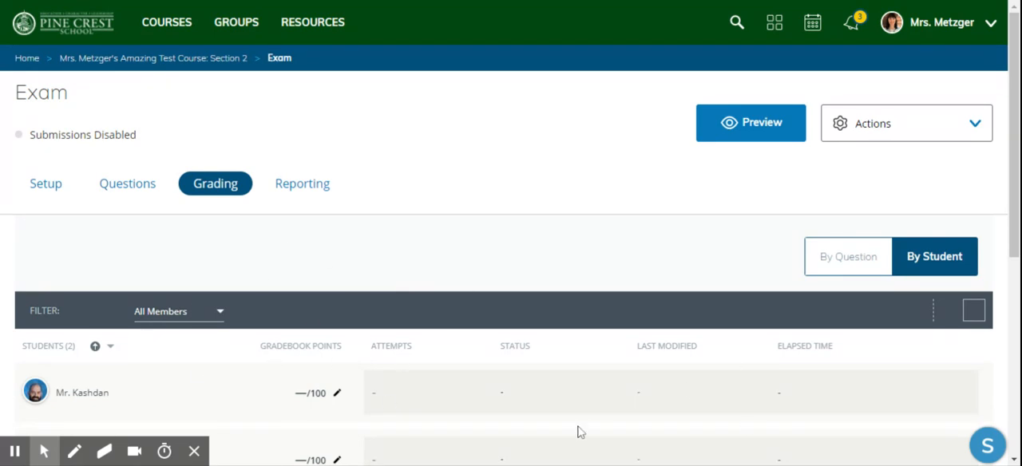
pyautogui.scroll(-1, 578, 429)
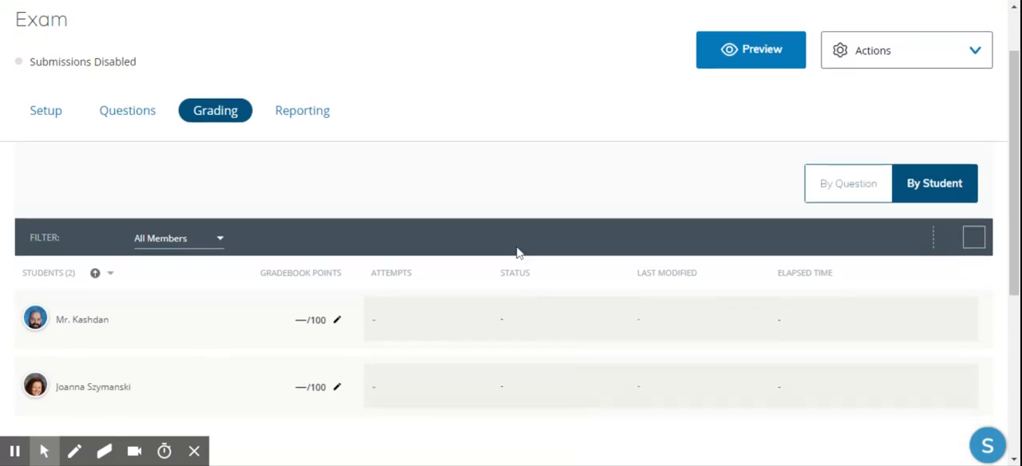
pyautogui.scroll(1, 519, 253)
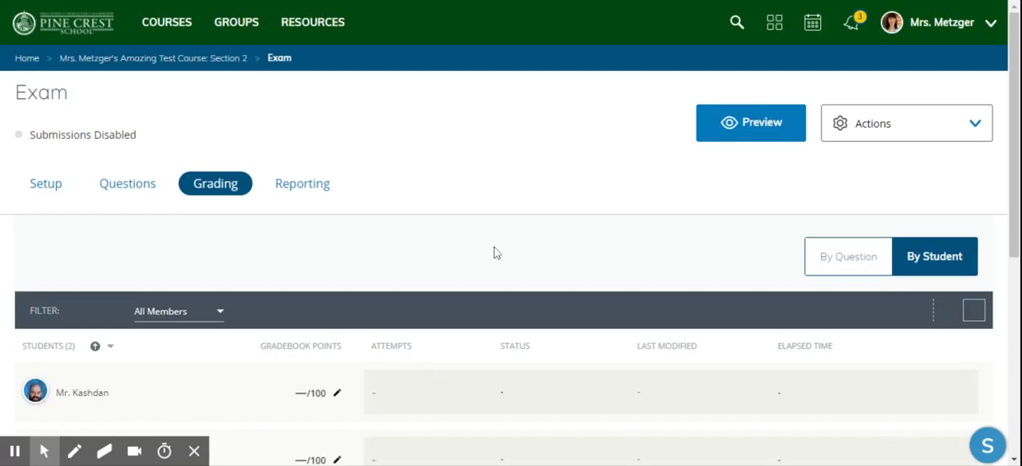
pyautogui.click(975, 125)
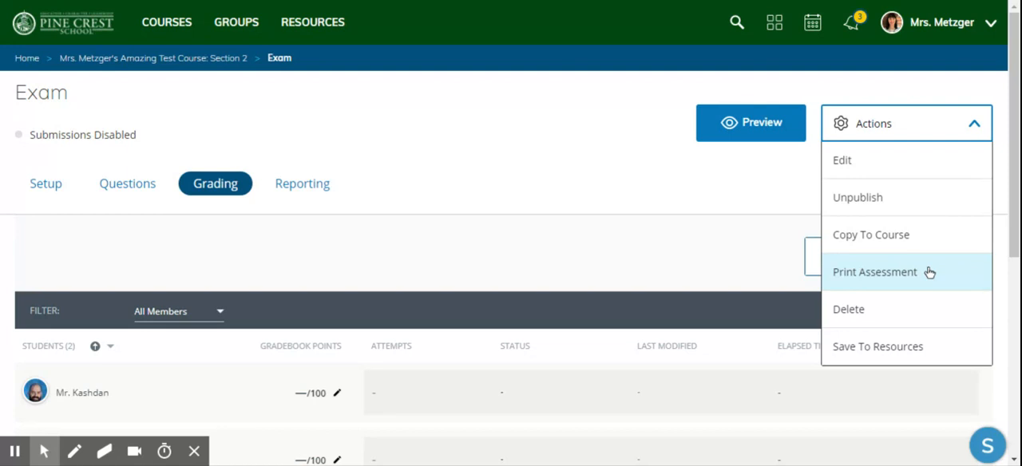
pyautogui.click(730, 201)
# Review the exam's setup page, including its instructions, assessment settings and toolbar settings.
pyautogui.click(38, 183)
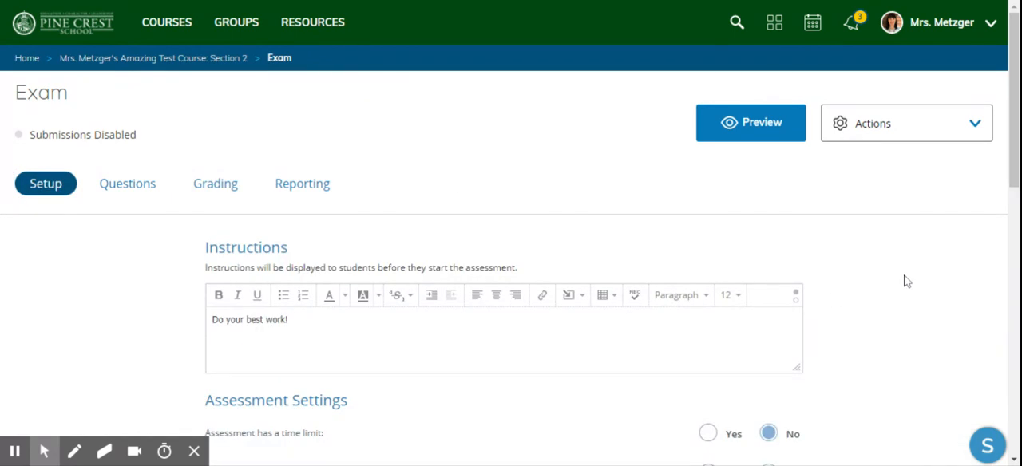
pyautogui.scroll(-3, 908, 280)
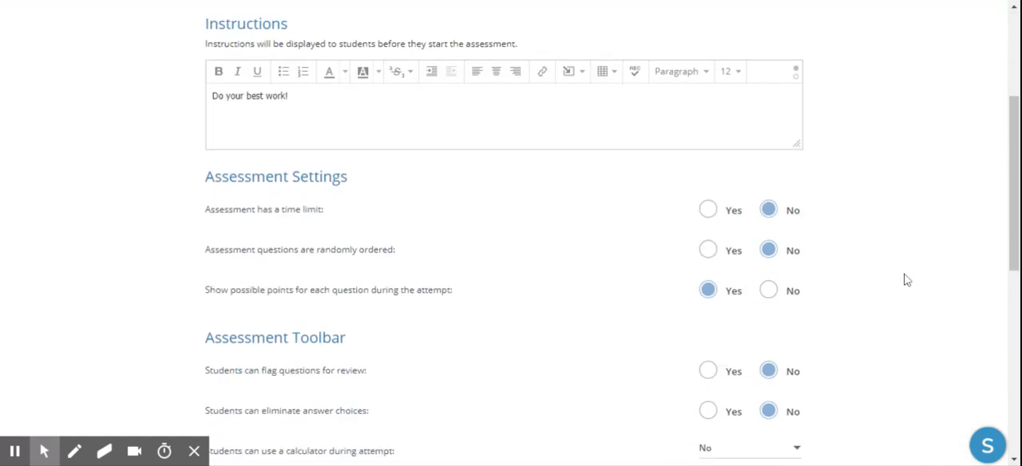
pyautogui.scroll(3, 907, 279)
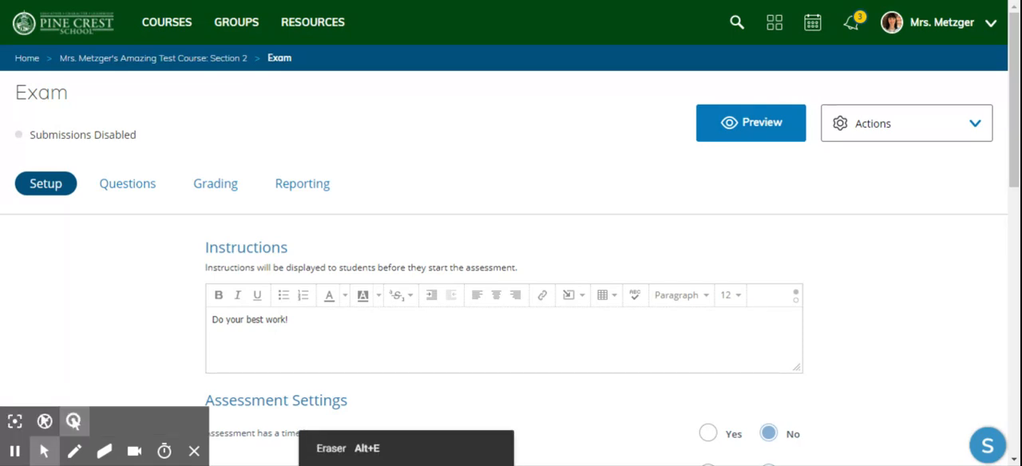
pyautogui.scroll(-2, 83, 270)
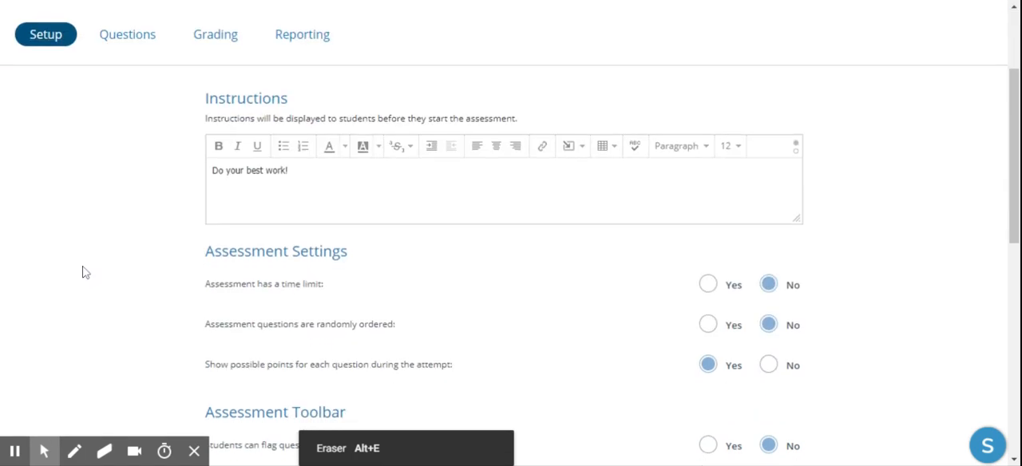
pyautogui.scroll(-2, 367, 247)
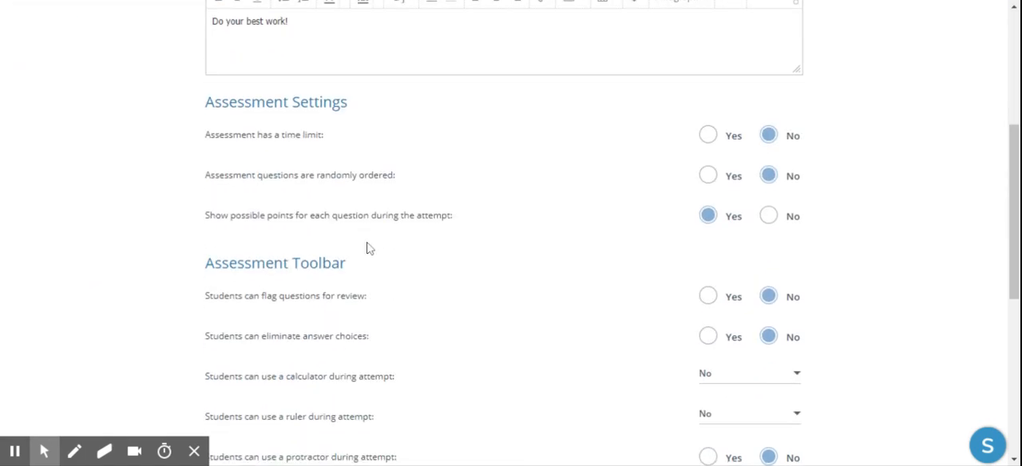
pyautogui.scroll(4, 368, 248)
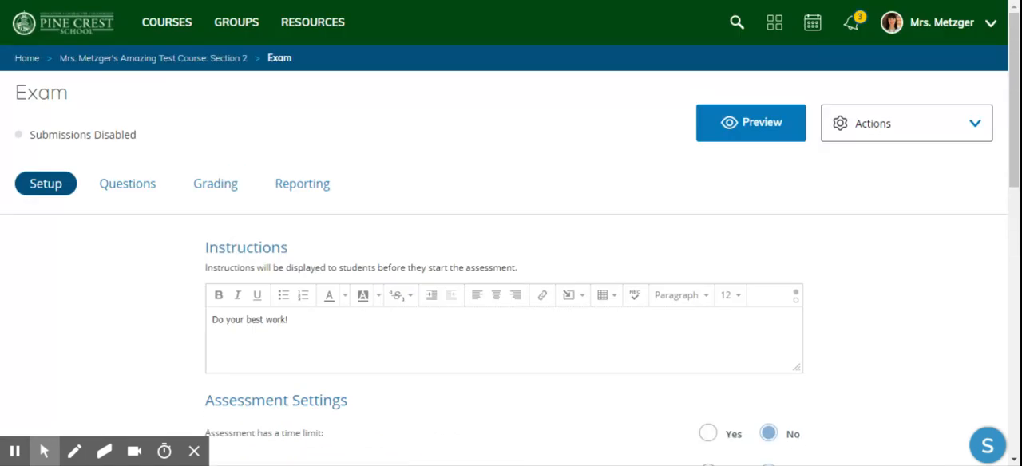
# Return to the course materials, open the Exam assessment for editing, check its submissions choices, and save it.
pyautogui.click(95, 63)
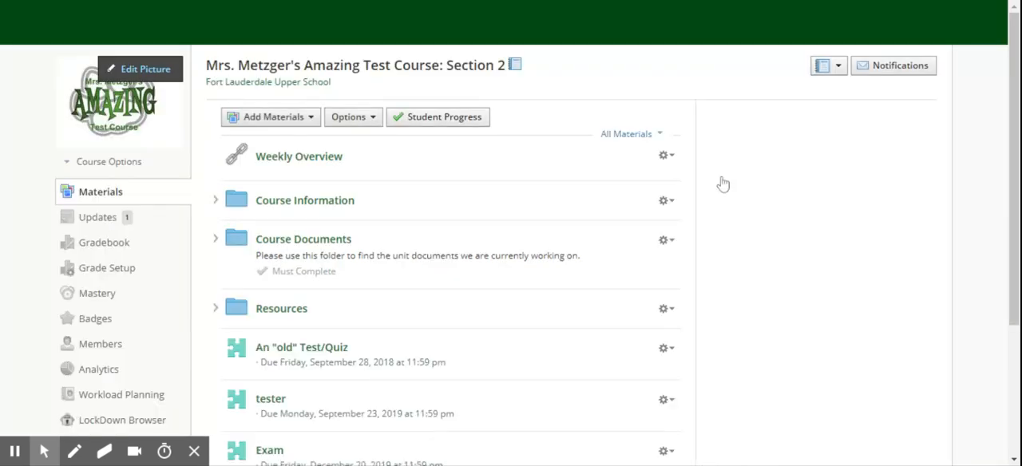
pyautogui.scroll(-3, 798, 364)
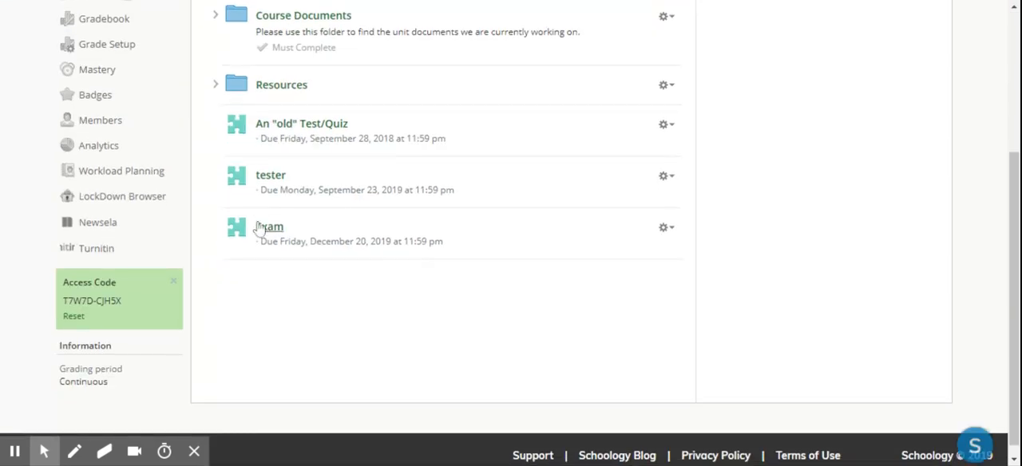
pyautogui.click(666, 230)
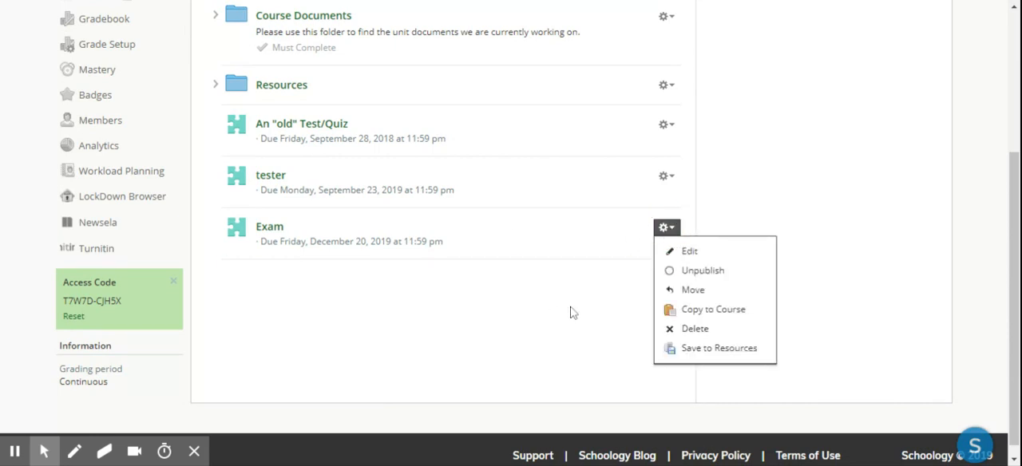
pyautogui.click(712, 257)
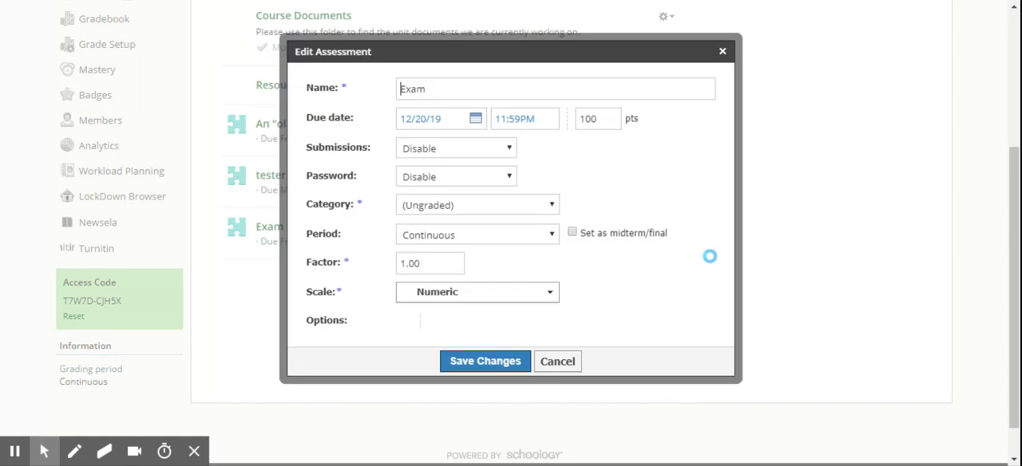
pyautogui.click(466, 156)
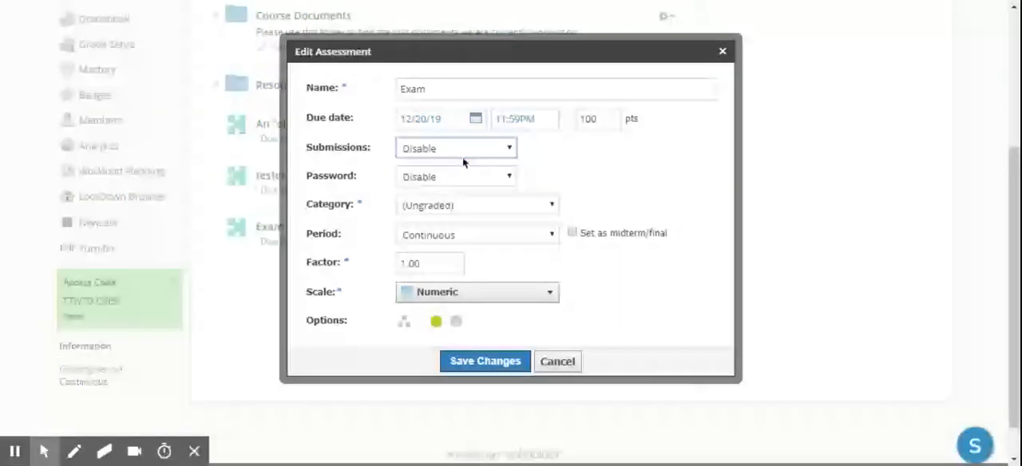
pyautogui.click(663, 192)
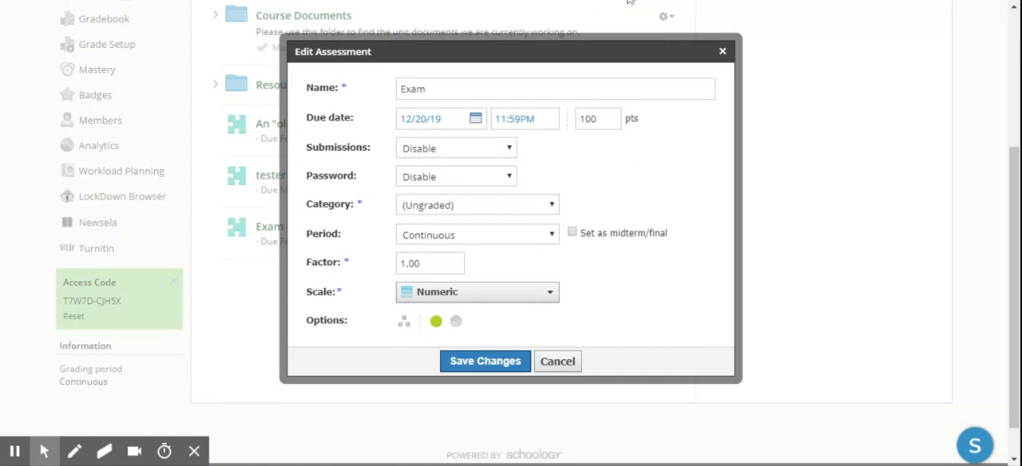
pyautogui.click(486, 363)
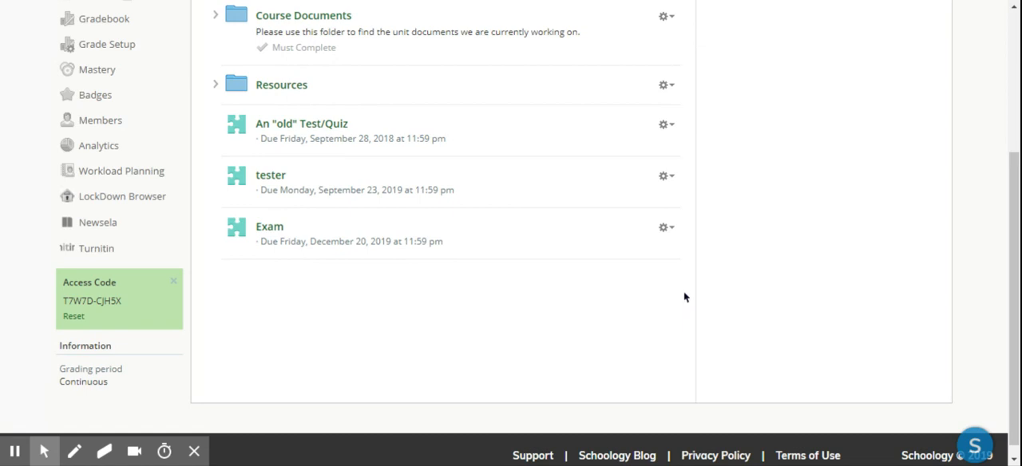
pyautogui.scroll(3, 687, 312)
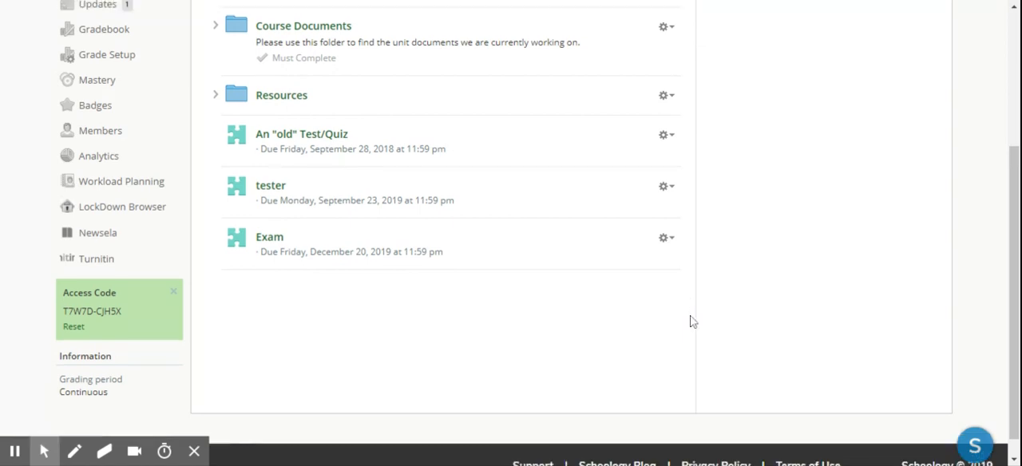